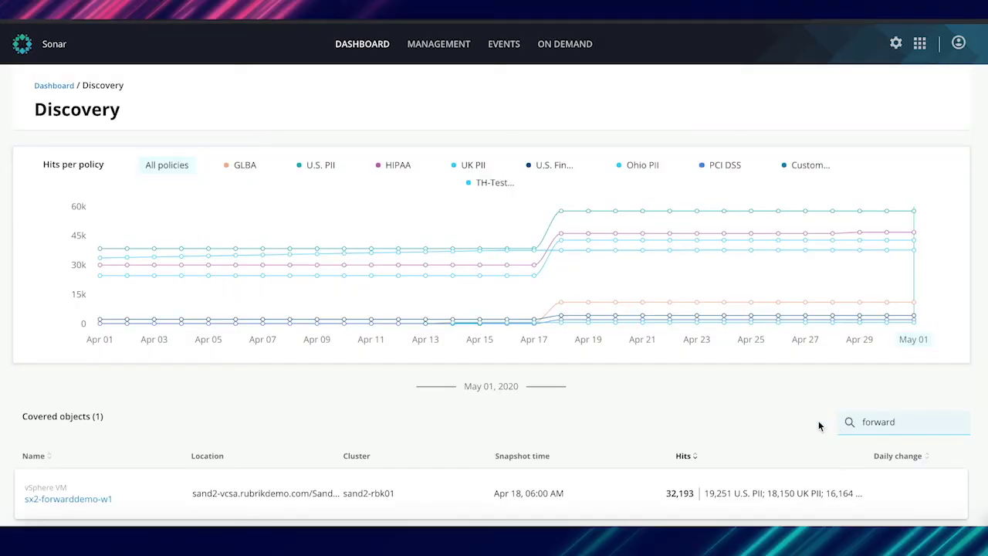
- Open the sx2-forwarddemo-w1 VM's discovery page, which shows 32,193 hits on its C: drive
click(98, 499)
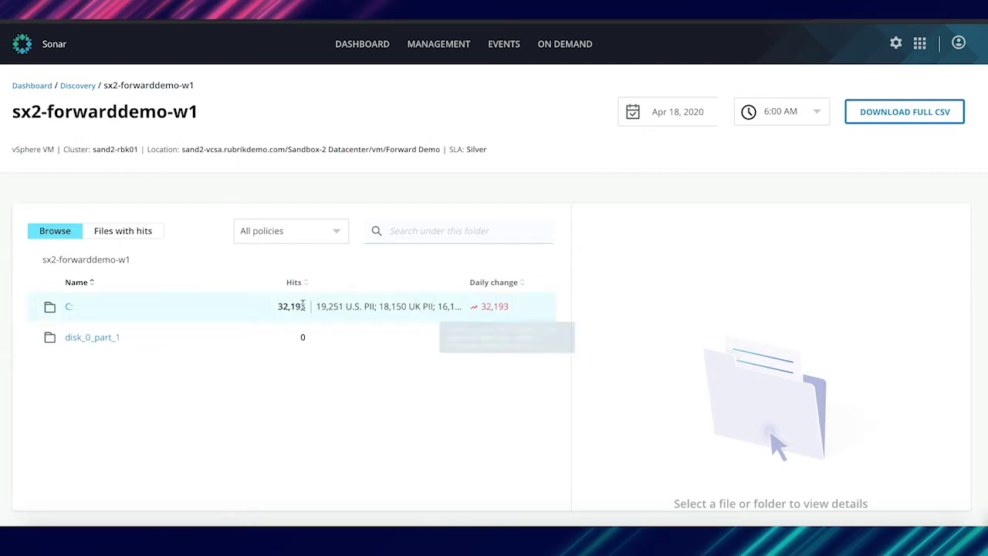
- Show the C: drive's Classification panel and review its sensitive-data hits per policy
click(239, 314)
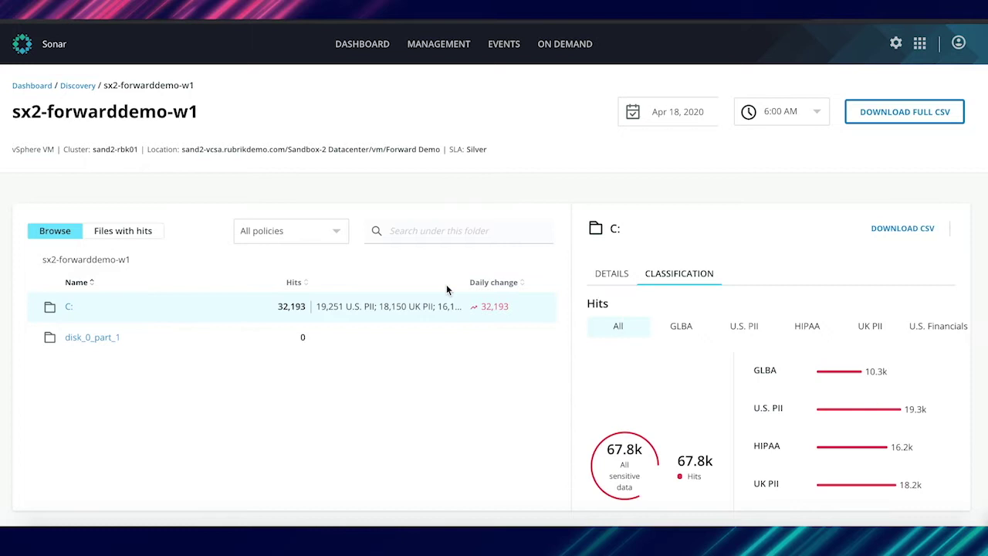
scroll(757, 374, down, 2)
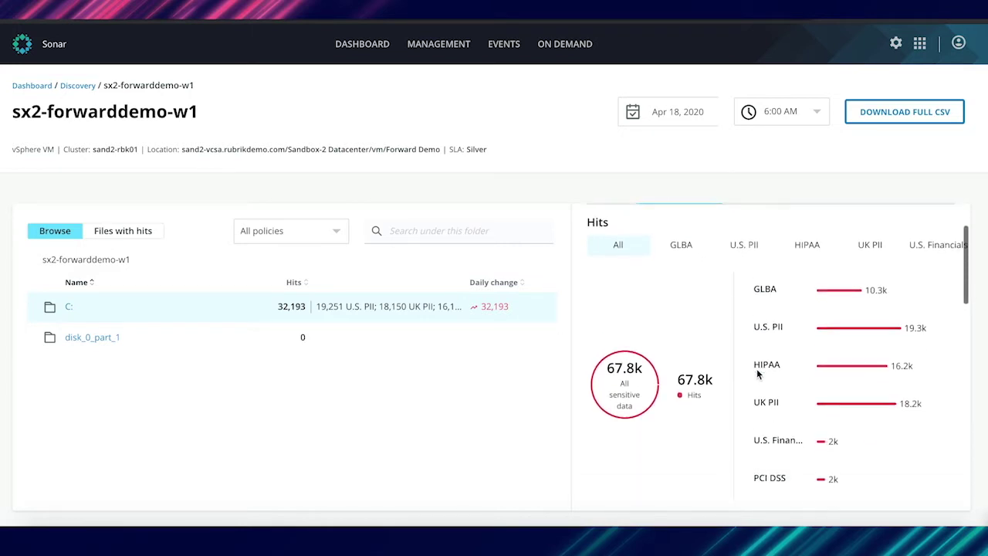
scroll(757, 374, down, 1)
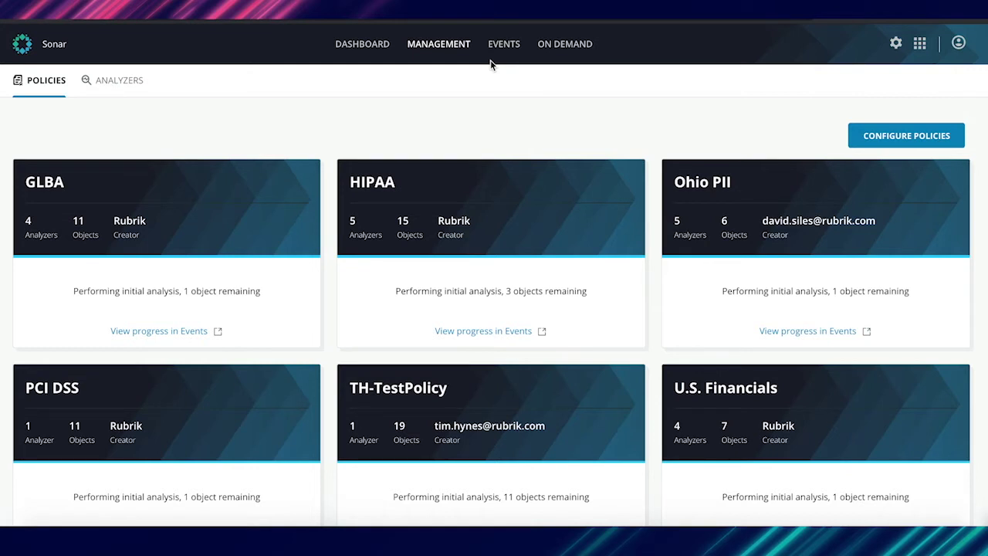
- Start Configure Policies and browse the predefined policy cards down to Create new policy
click(875, 138)
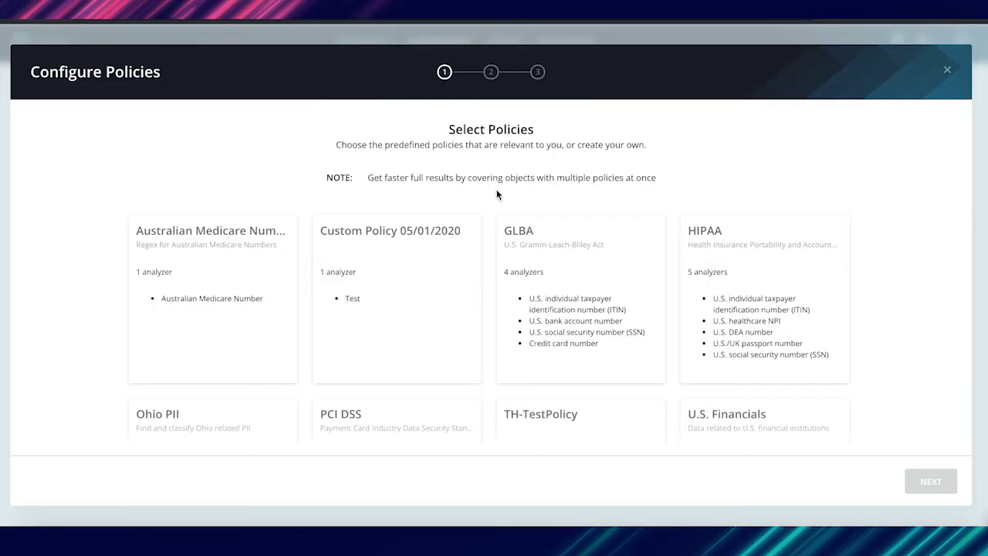
scroll(496, 193, down, 2)
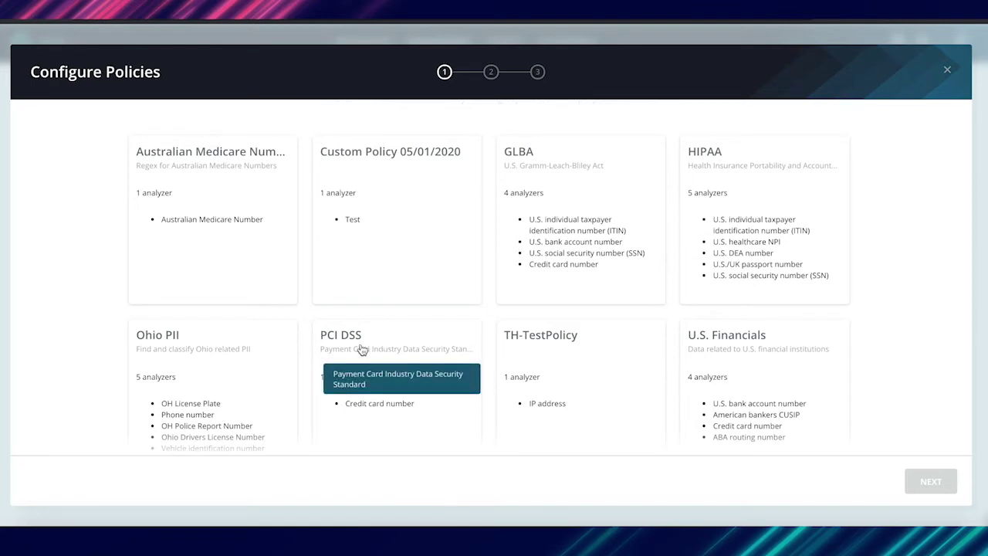
scroll(361, 350, down, 2)
scroll(361, 350, down, 2)
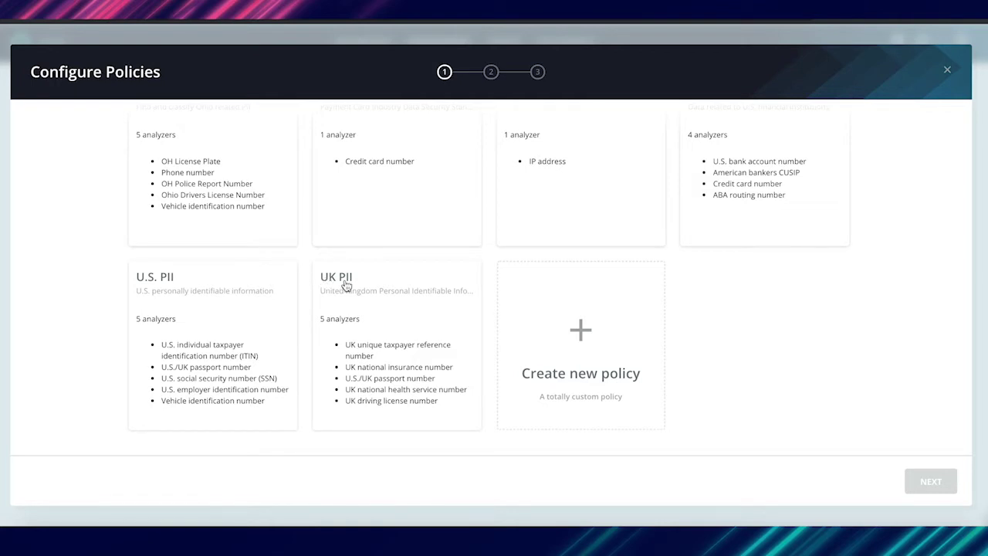
- Begin a new custom policy with a Dictionary analyzer, then exit the wizard without saving
click(587, 348)
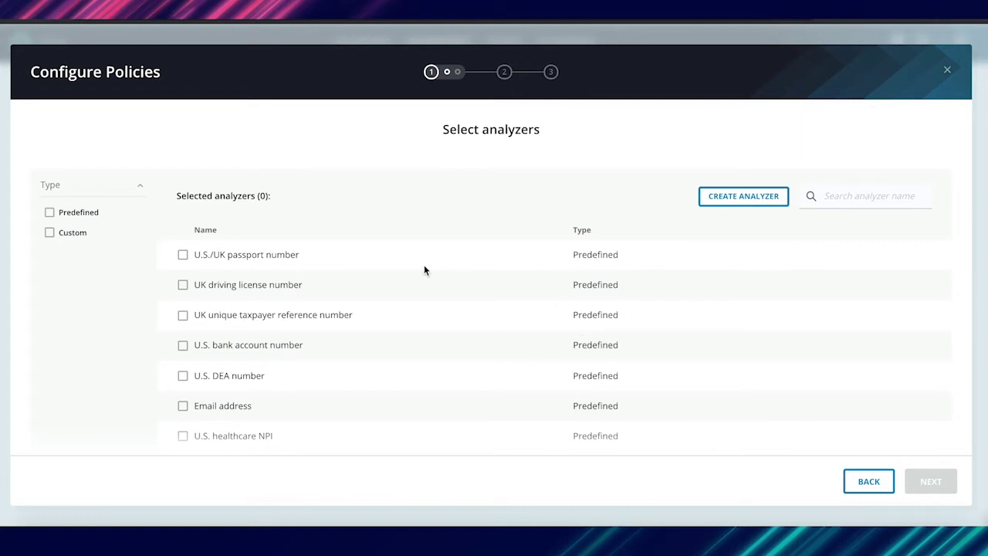
click(731, 198)
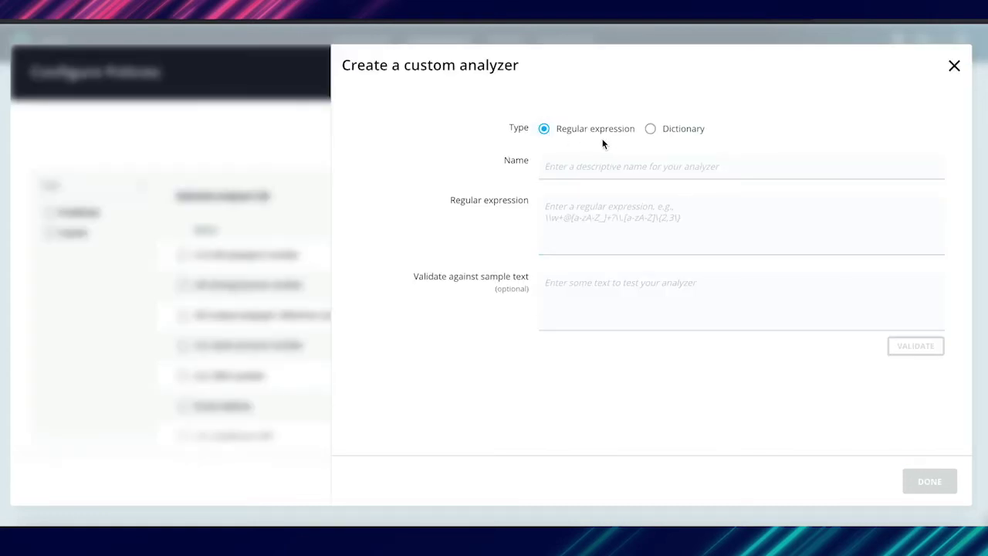
click(651, 129)
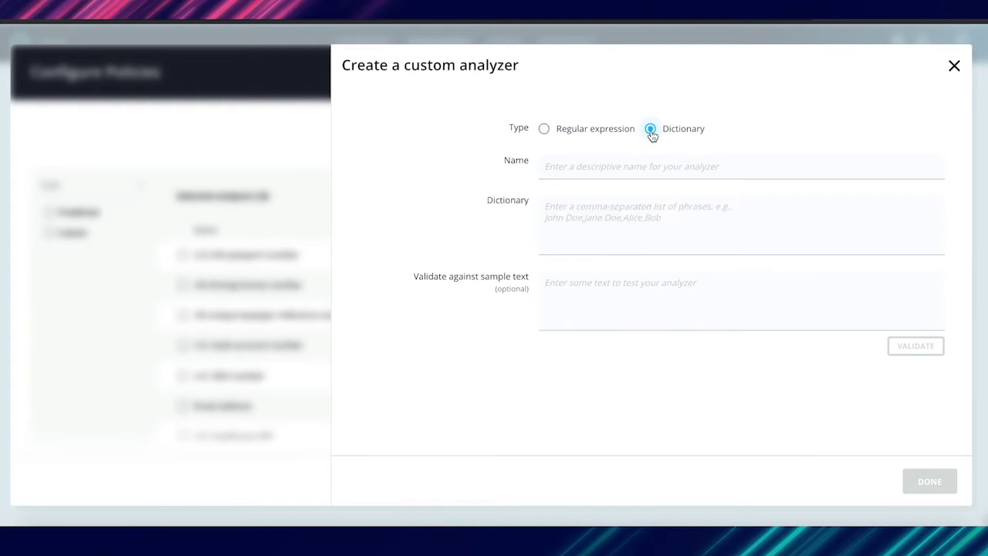
key(Escape)
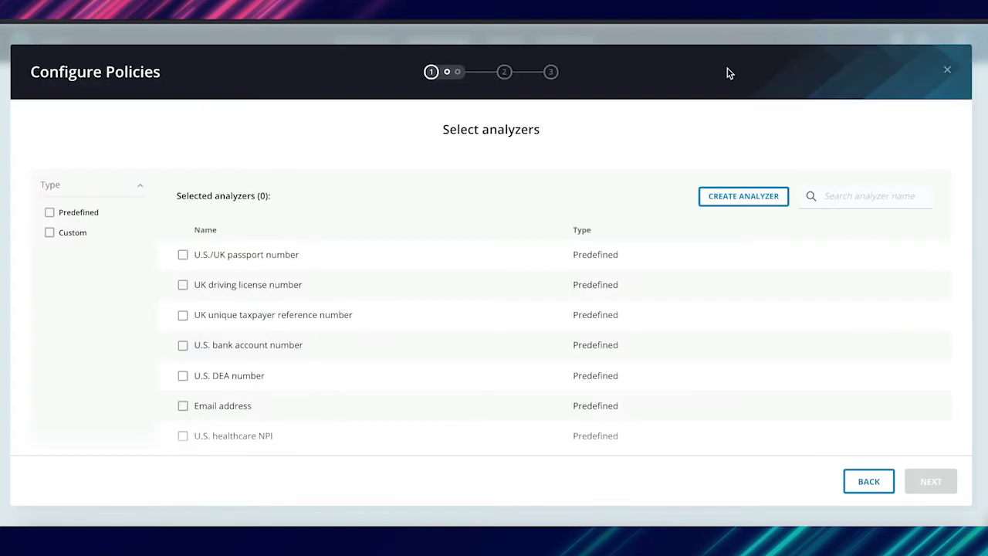
key(Escape)
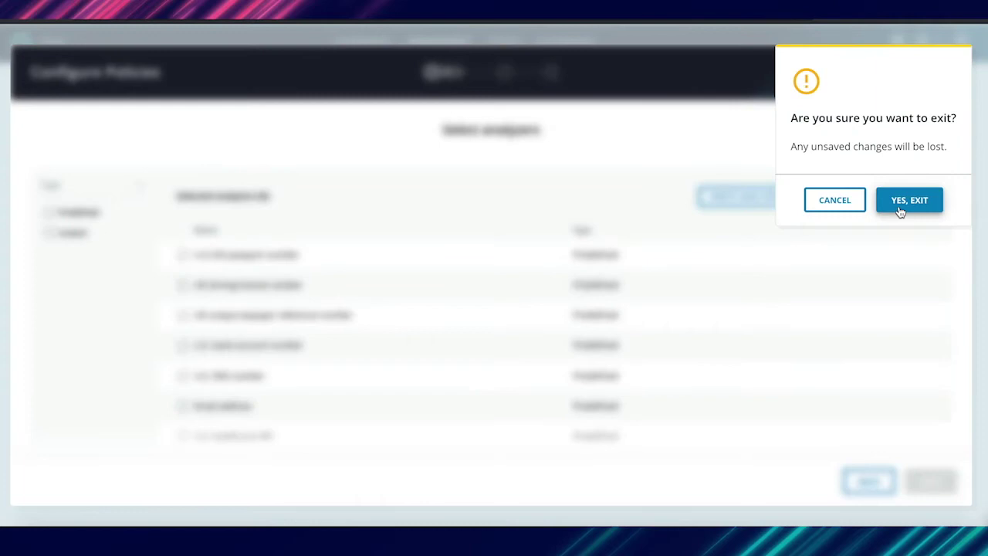
click(889, 204)
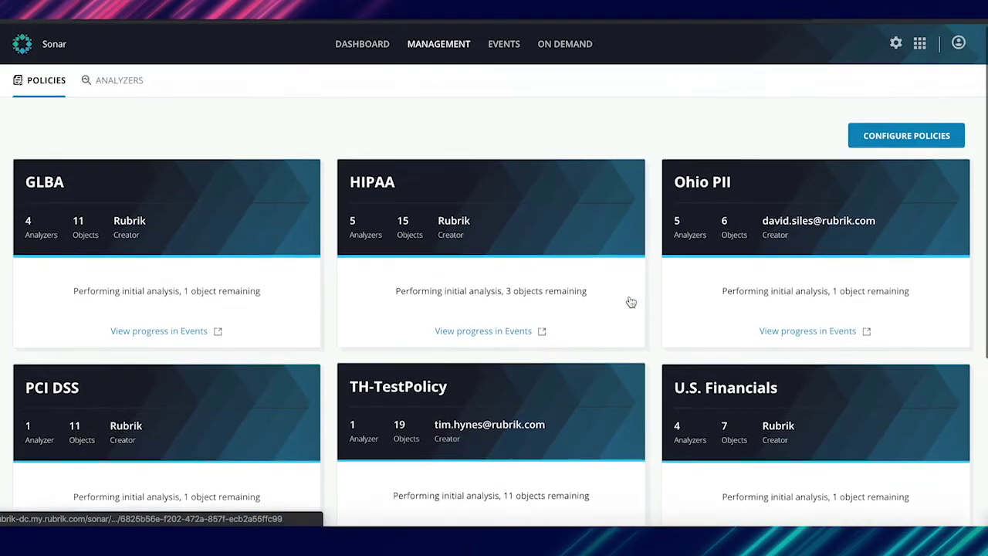
- Restart policy configuration and choose the HIPAA policy
click(896, 136)
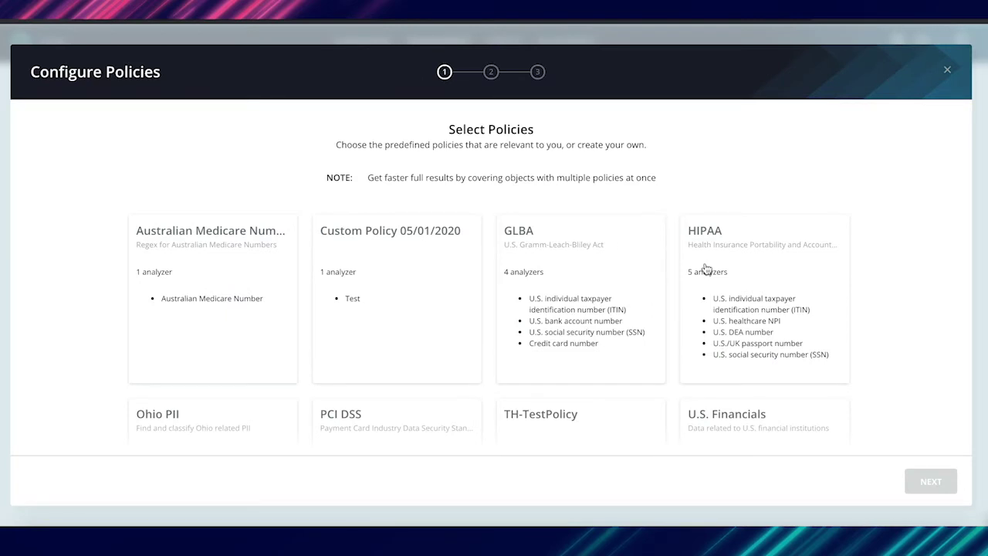
click(745, 236)
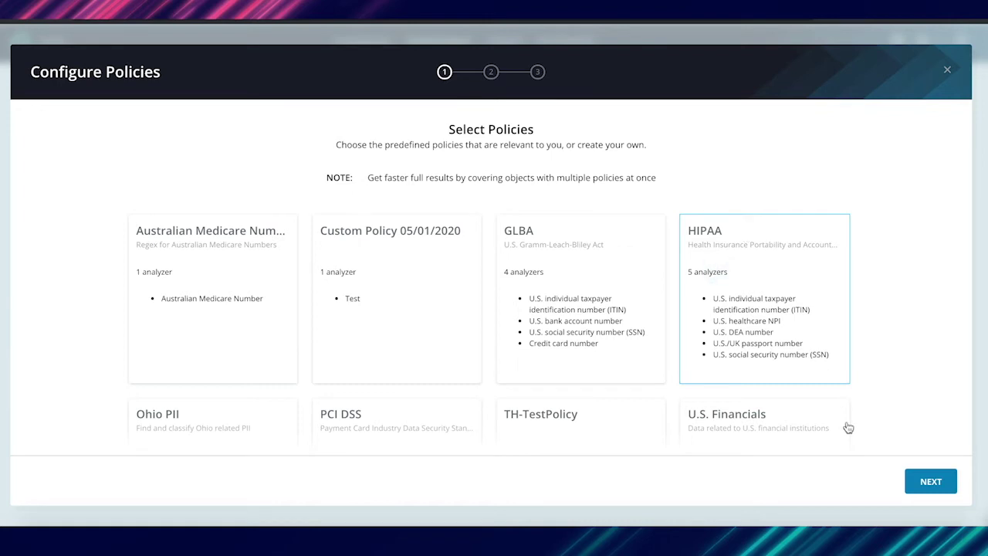
click(931, 482)
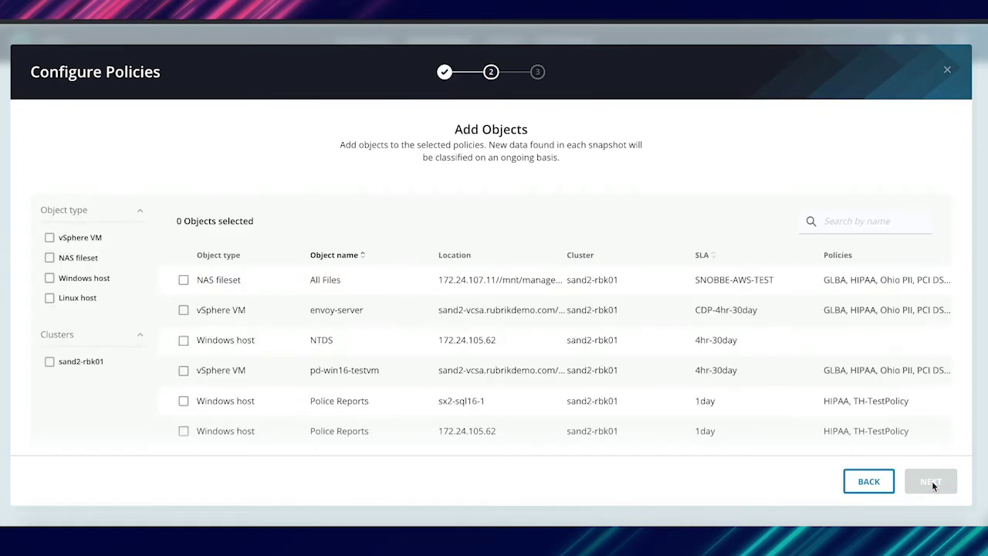
- Select the All Files NAS fileset, envoy-server, NTDS host and pd-win16-testvm, then continue to Confirm
click(183, 280)
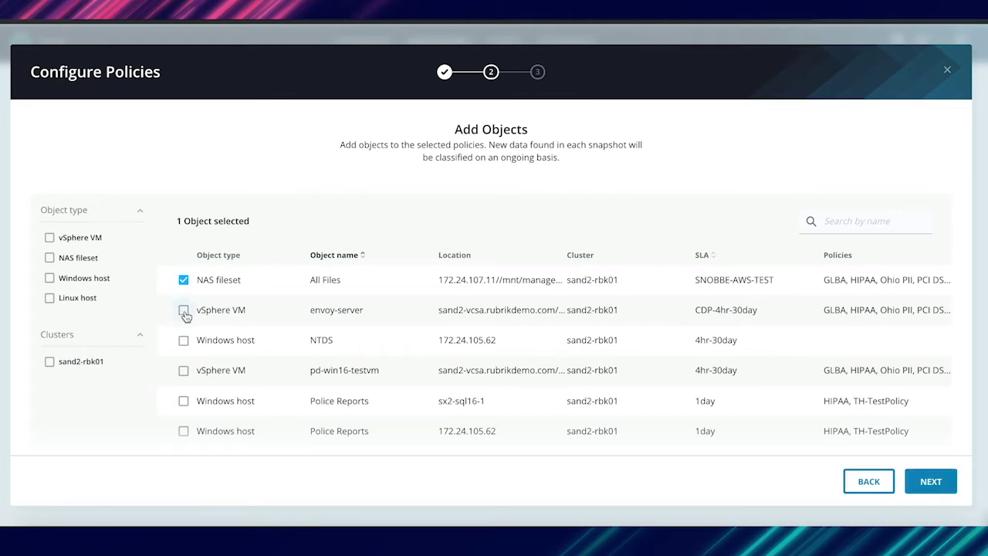
click(183, 310)
click(183, 341)
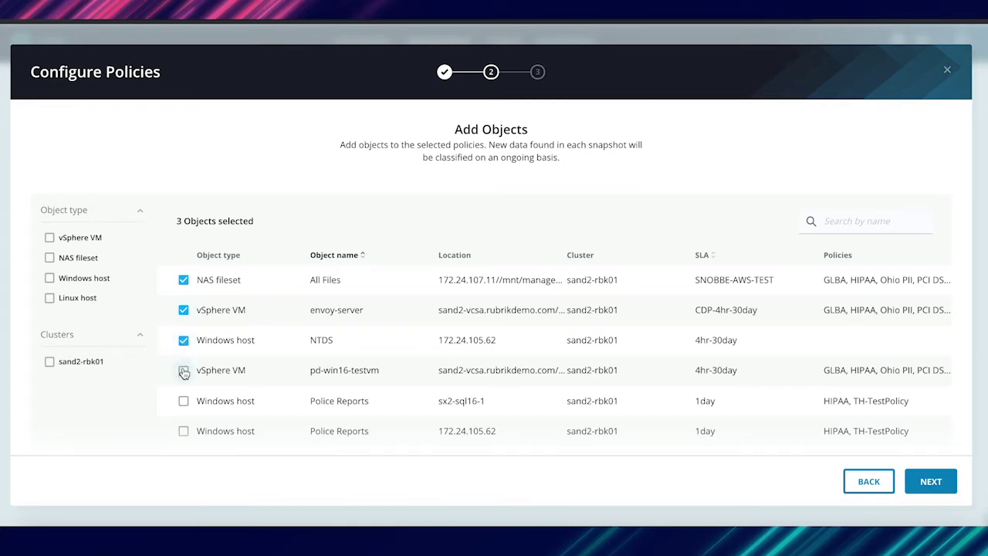
click(184, 370)
click(933, 484)
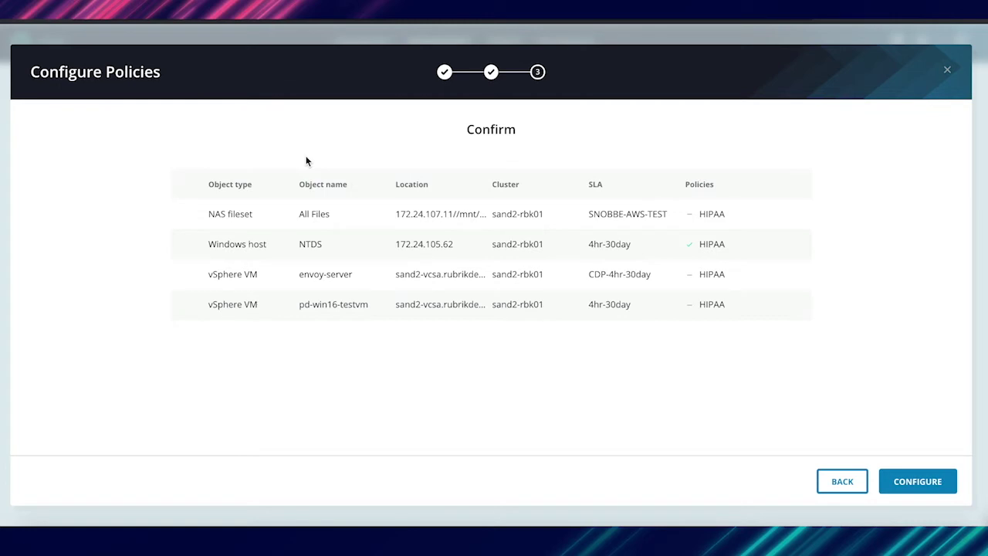
- Apply HIPAA to the four objects and wait for the Dashboard's 119.9k total hits
click(911, 488)
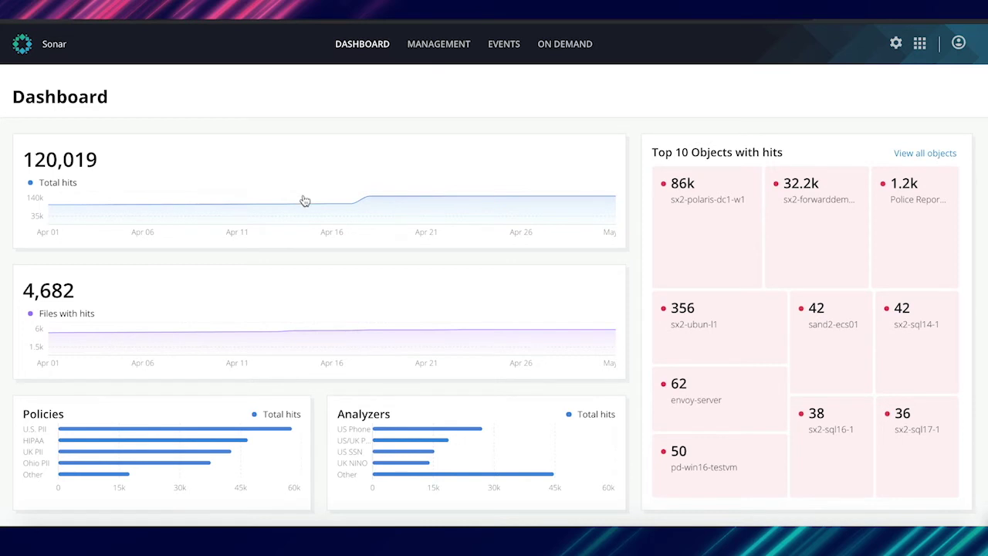
mouse_move(369, 197)
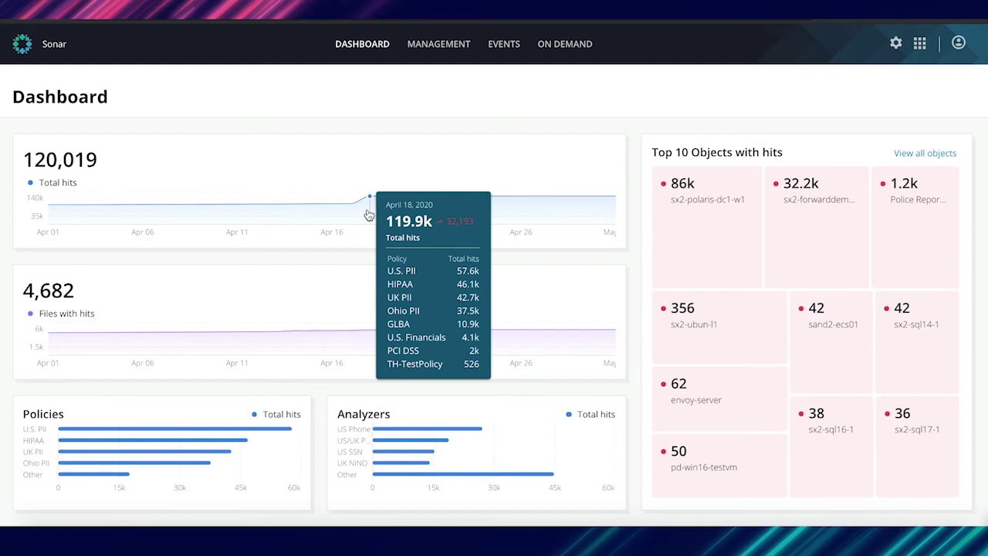
- Open April 18, 2020's discovery breakdown and sort covered objects by daily change
click(369, 215)
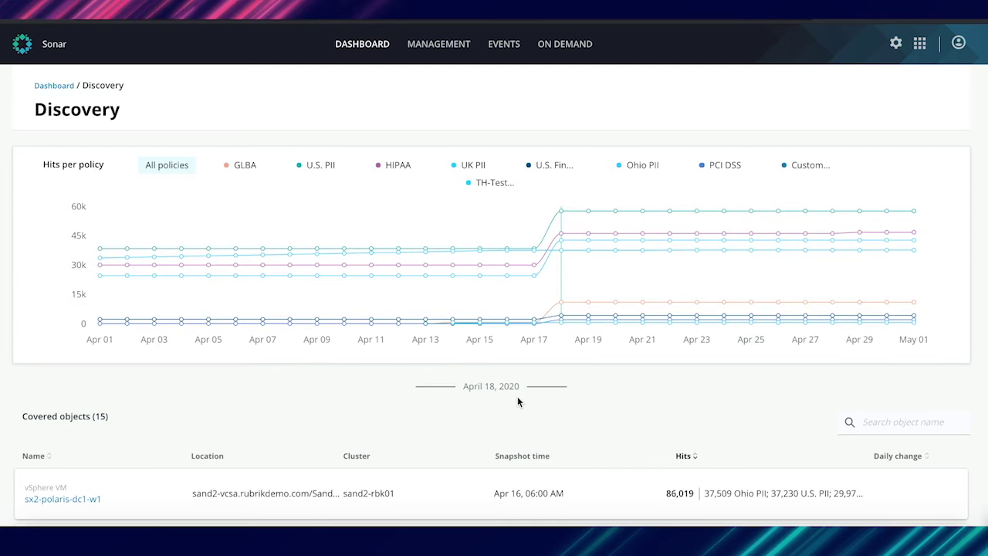
scroll(517, 401, down, 2)
click(928, 369)
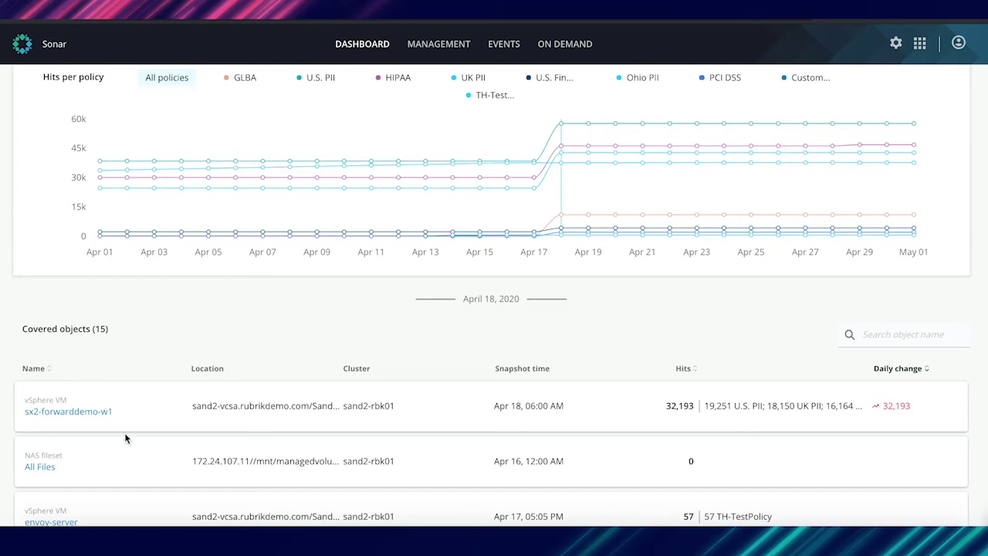
- Filter sx2-forwarddemo-w1's C: drive classification to HIPAA and review its 47 files with hits
click(59, 415)
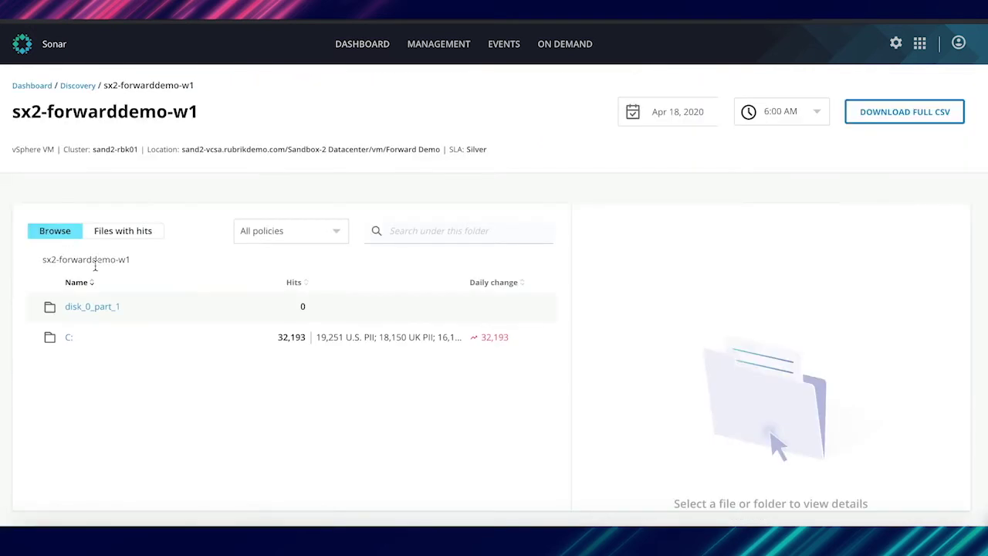
click(121, 341)
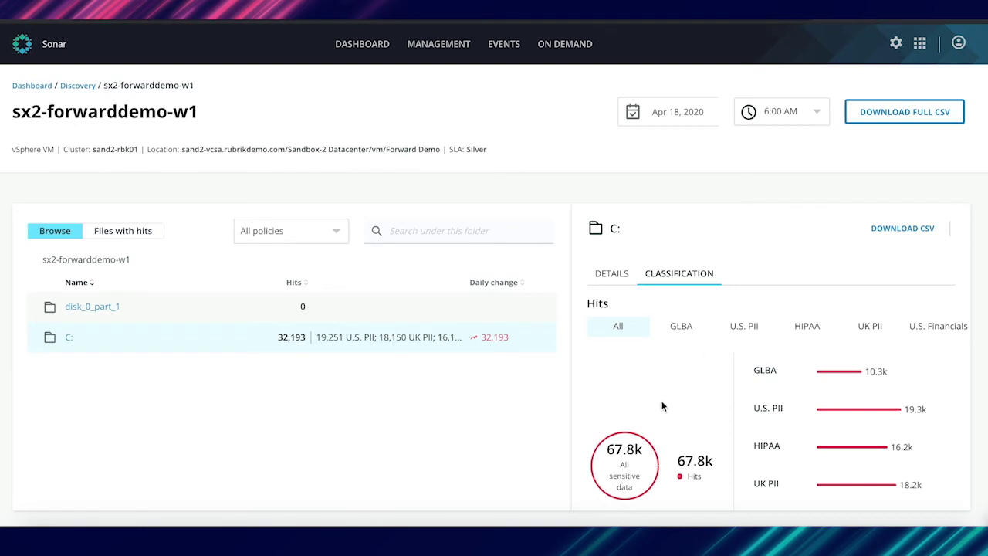
scroll(871, 458, down, 2)
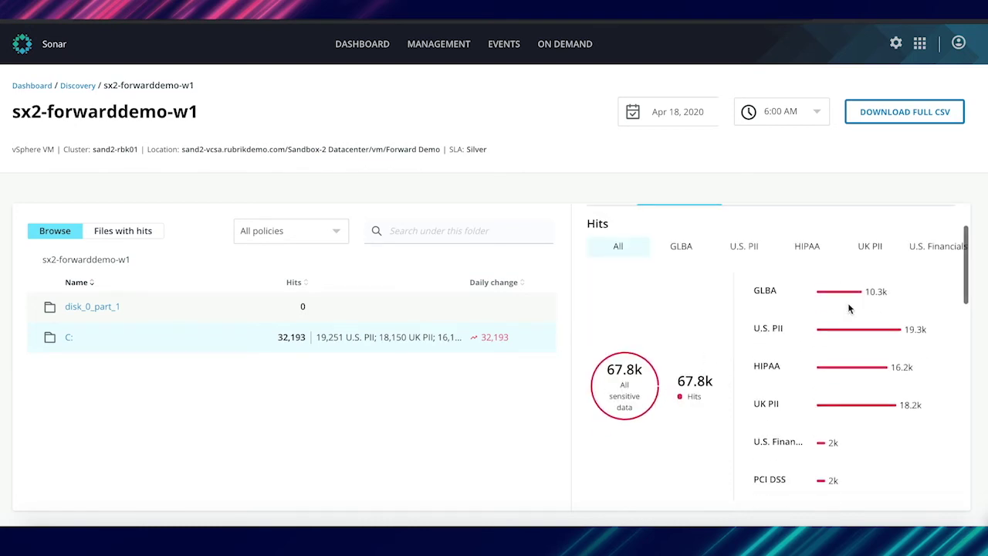
click(817, 254)
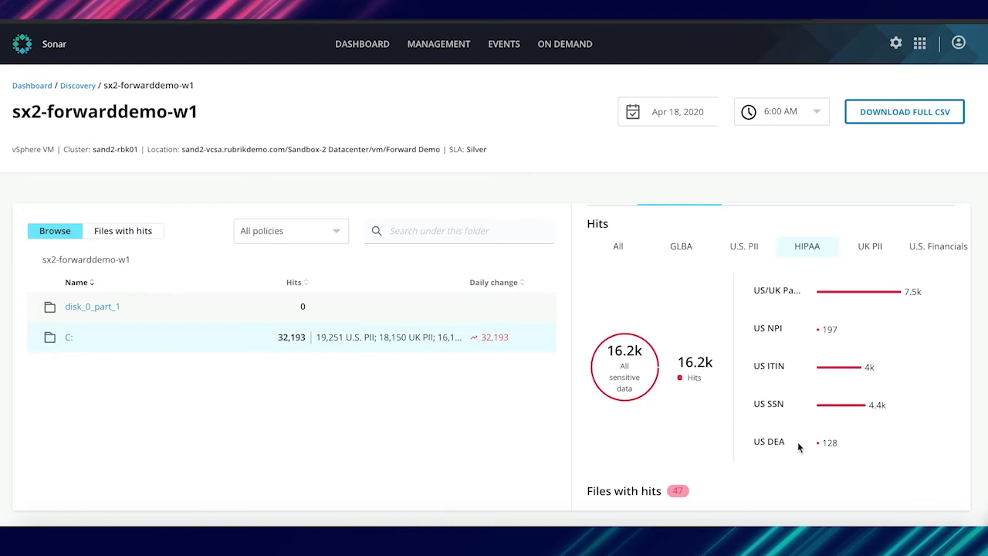
scroll(798, 442, down, 2)
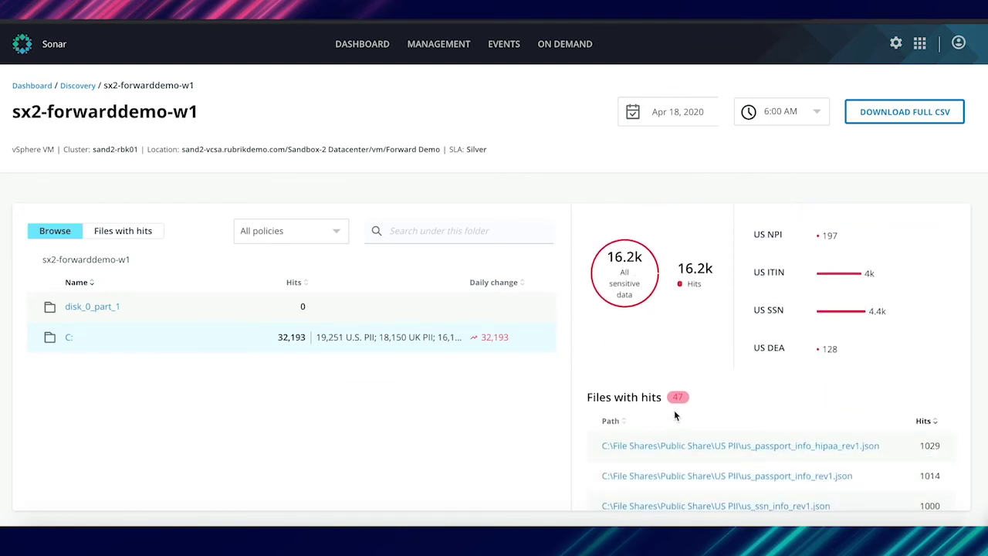
scroll(674, 416, down, 1)
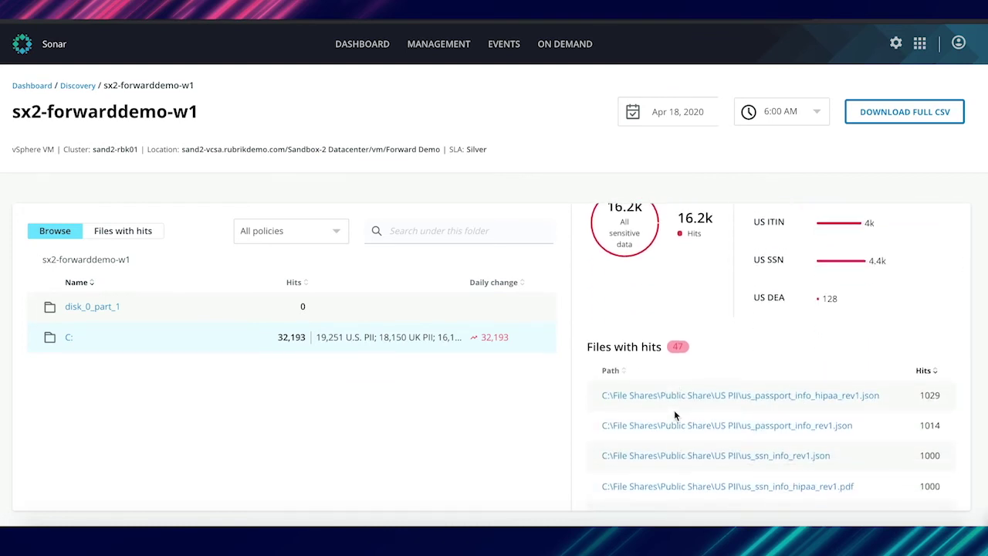
scroll(674, 416, up, 2)
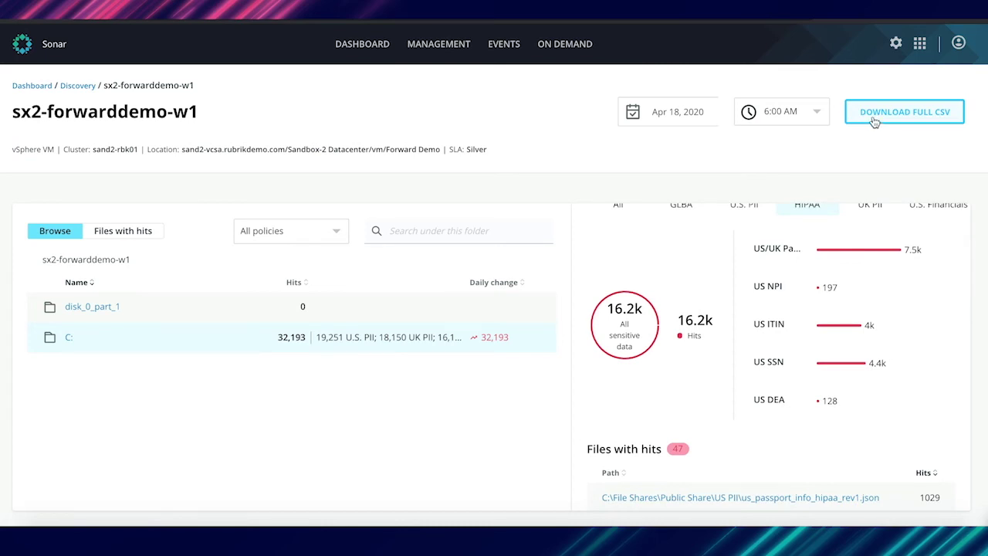
- Return to the Dashboard to see sx2-forwarddemo-w1's 32.2k hits broken down by policy
click(35, 85)
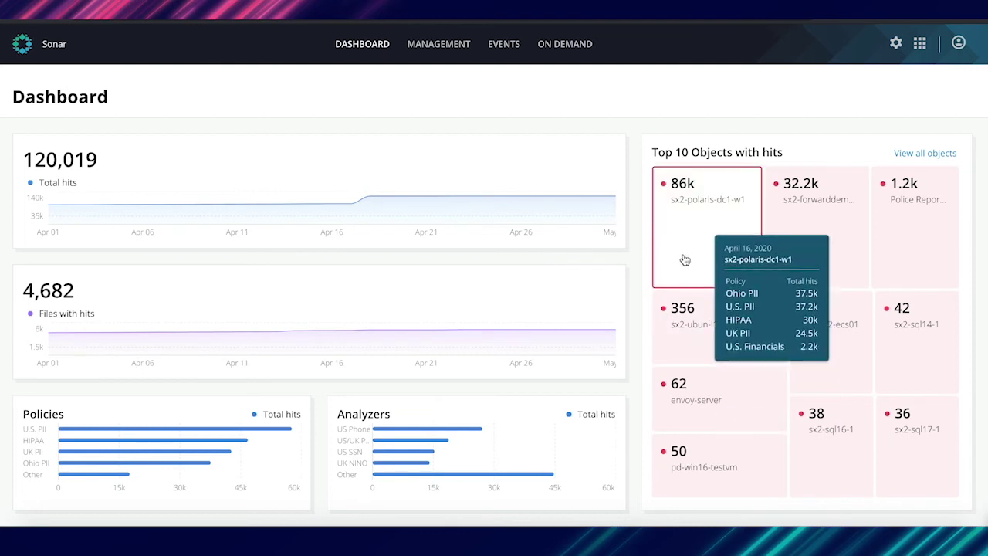
mouse_move(816, 226)
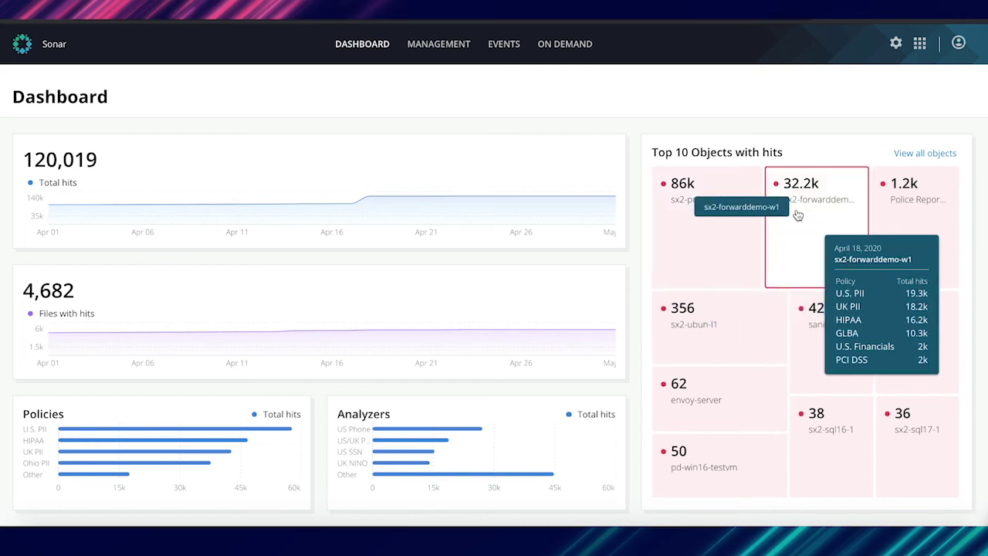
- Open sx2-polaris-dc1-w1 from Top 10 Objects and view its C: drive's classification hits
click(737, 235)
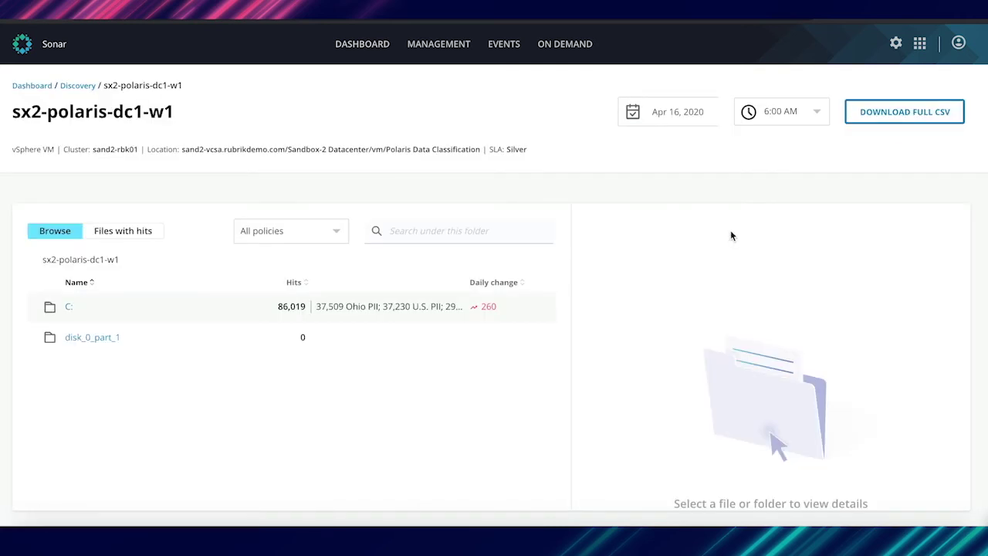
click(389, 309)
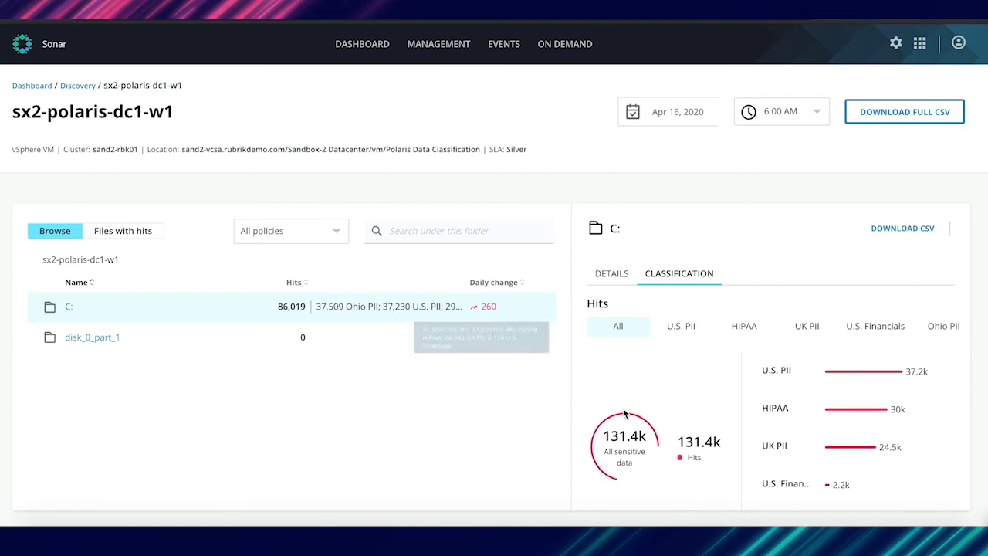
scroll(749, 433, down, 5)
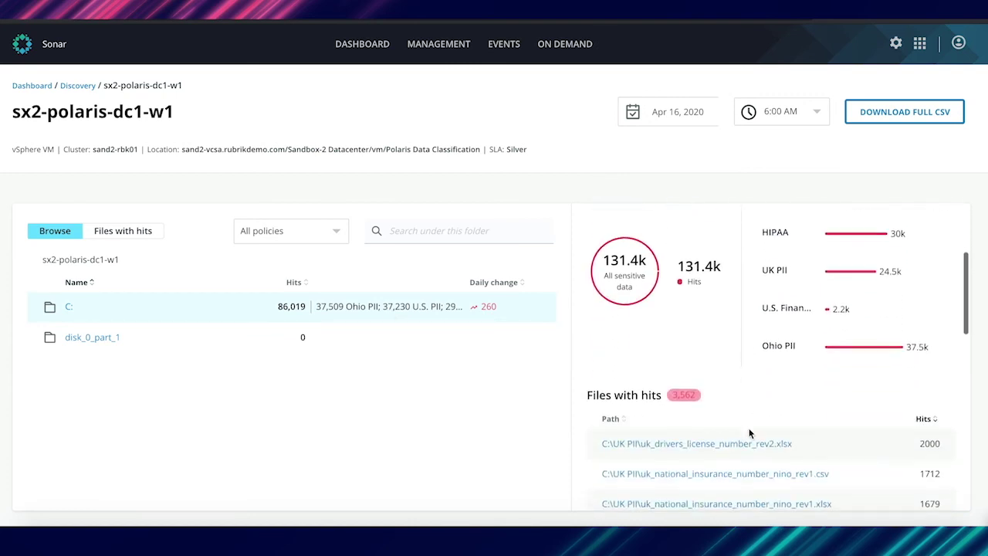
scroll(749, 434, down, 1)
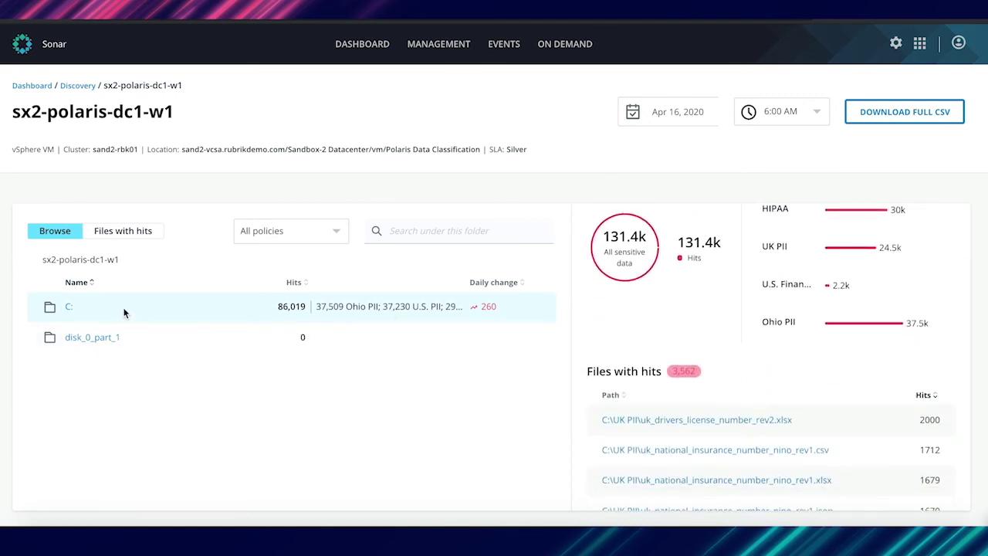